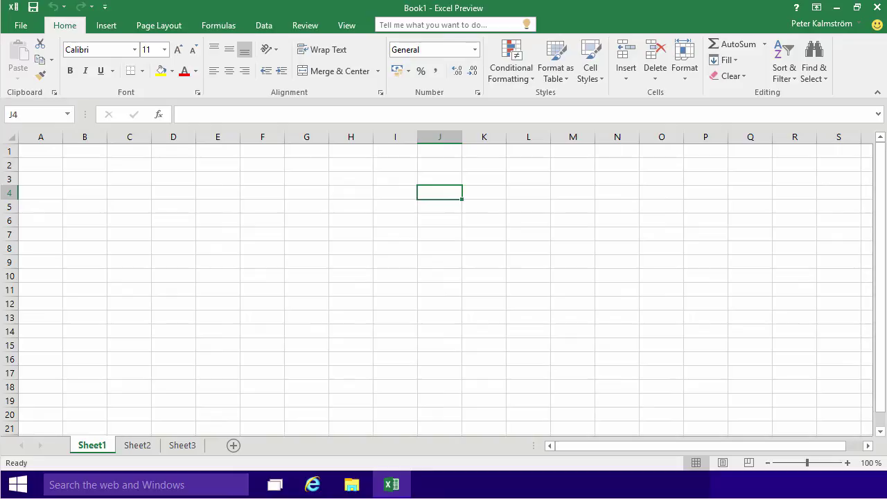
Look through the empty worksheets Sheet1, Sheet2 and Sheet3 and check the references of several cells on Sheet1
click(162, 191)
click(119, 178)
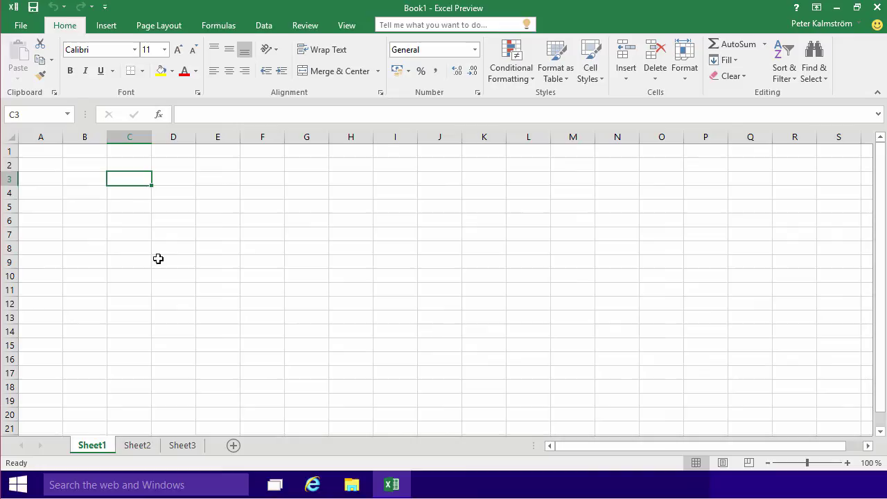
click(143, 446)
click(184, 447)
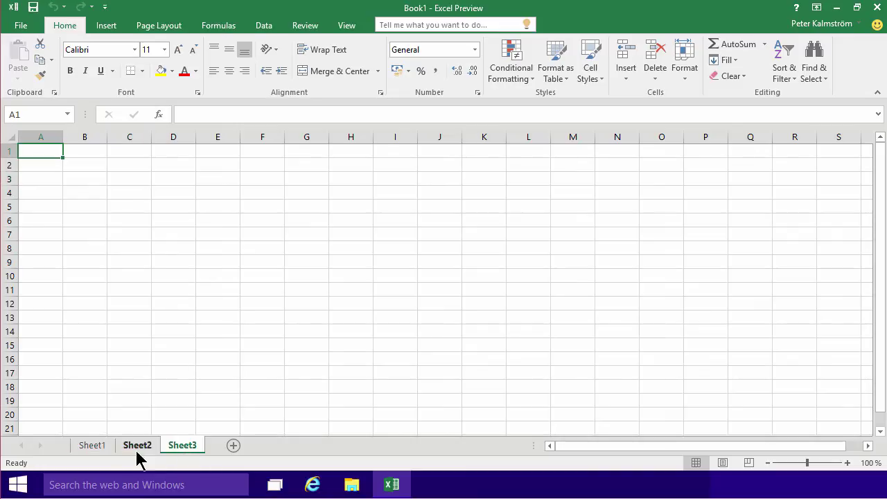
click(137, 447)
click(96, 444)
click(70, 246)
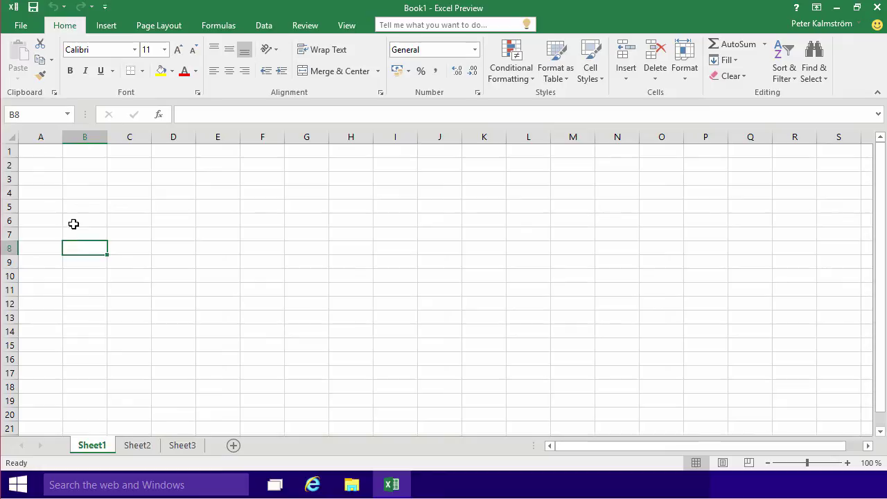
click(90, 203)
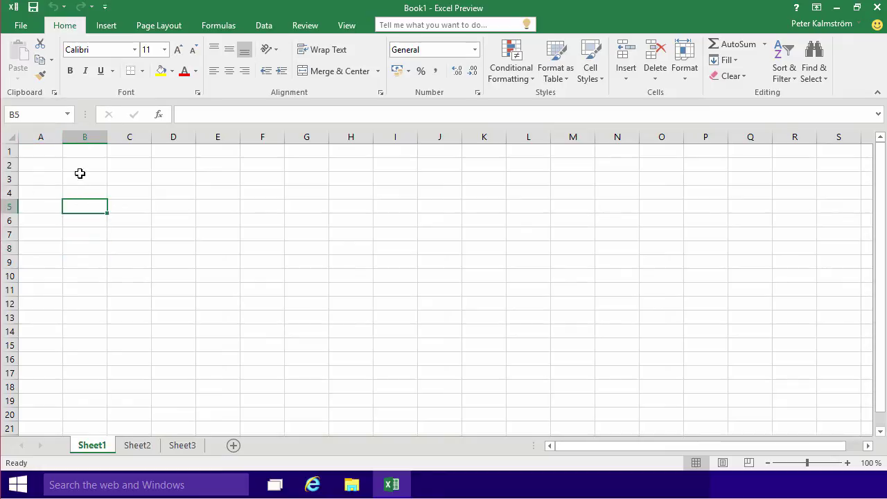
click(83, 168)
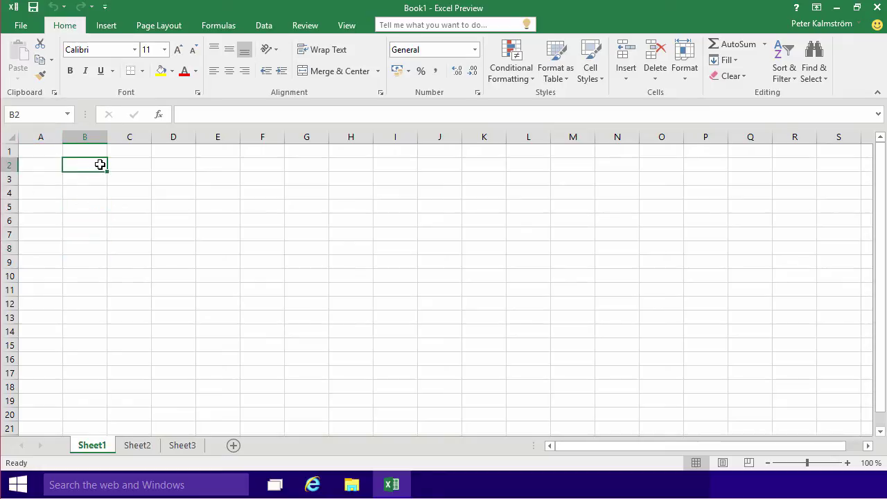
click(133, 165)
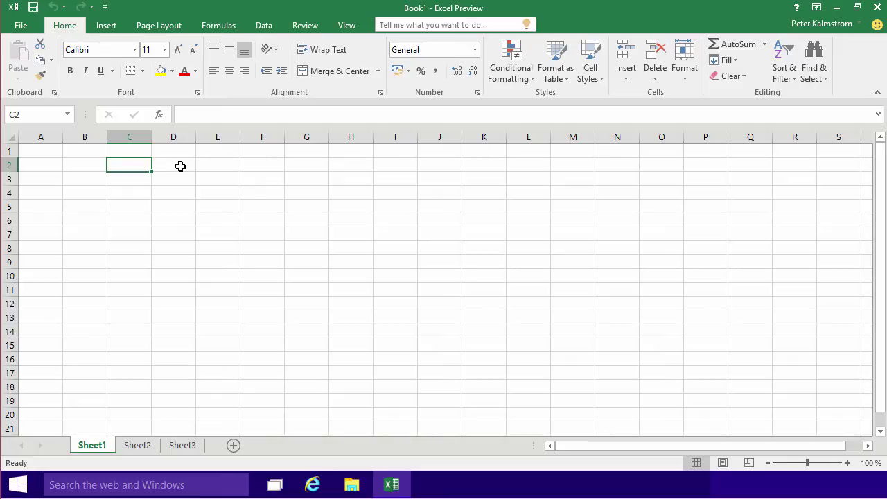
Widen column A by about two thirds and autofit the height of row 1
click(51, 152)
drag(62, 133, 91, 142)
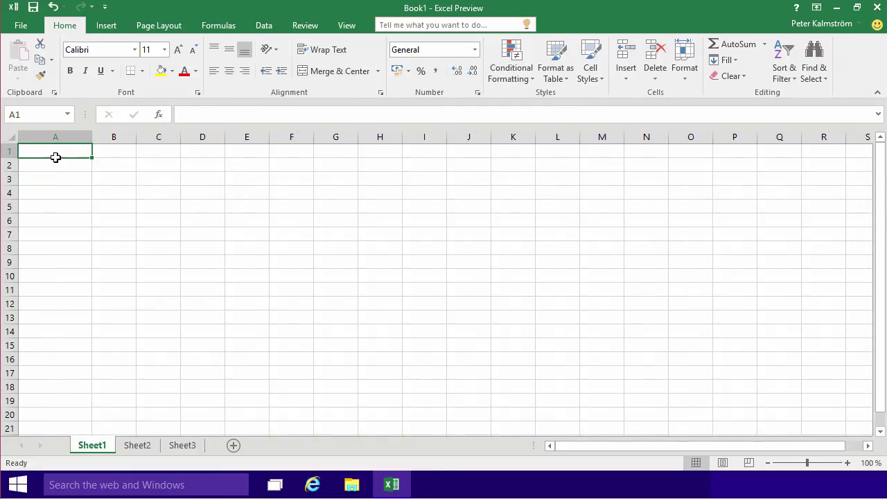
mouse_move(16, 158)
mouse_down()
mouse_move(20, 188)
mouse_move(18, 159)
mouse_up()
double_click(13, 158)
click(95, 173)
Enter the heading Month in cell A1 and January in cell A2
click(72, 151)
click(79, 160)
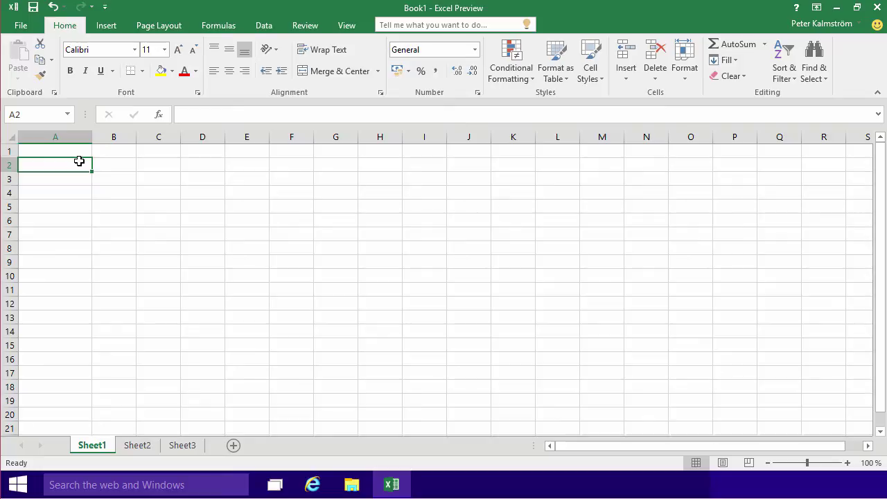
key(Up)
text(Month)
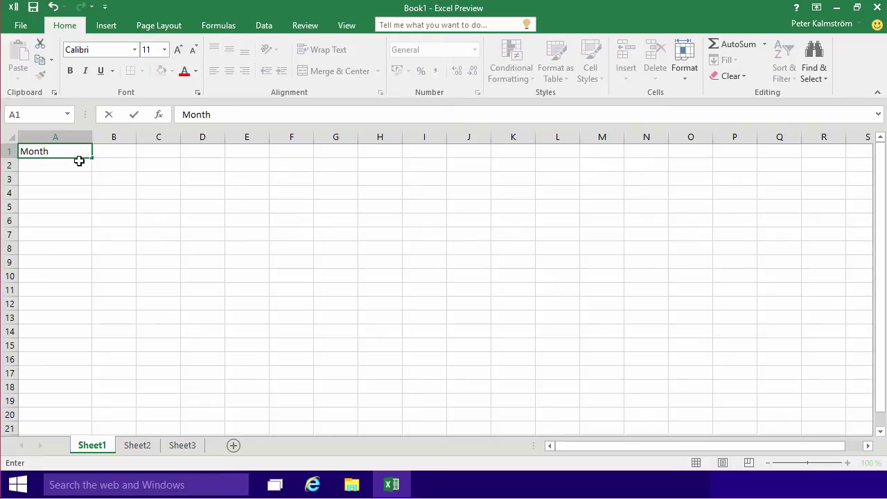
key(Return)
text(Ja)
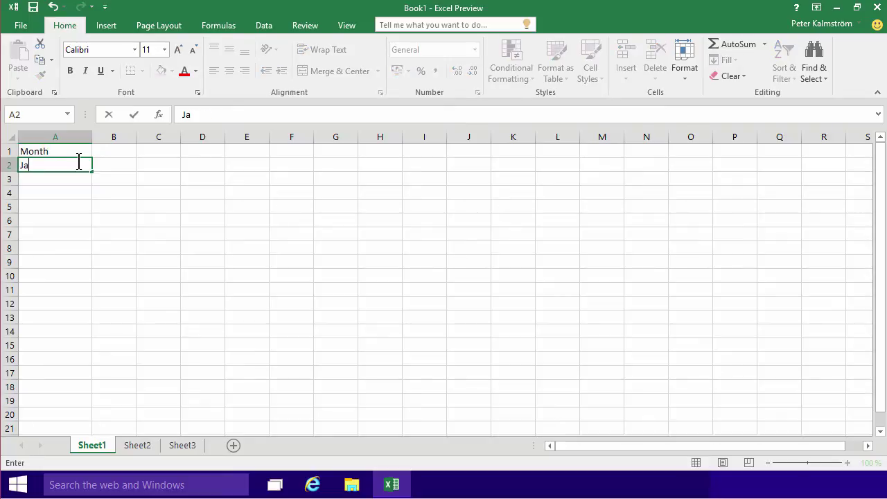
text(nuary)
key(Return)
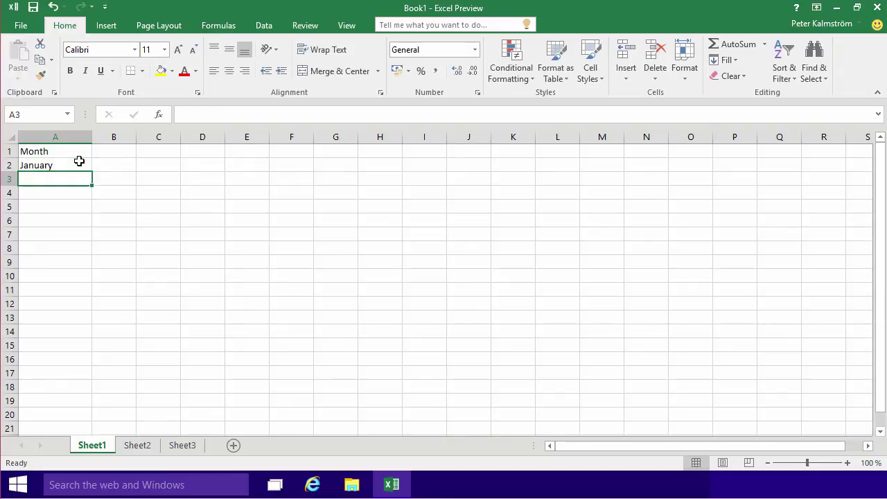
Enter the heading Sales in cell B1 and the value 123 in cell B2
click(112, 153)
text(Sle)
key(BackSpace)
key(BackSpace)
text(ales)
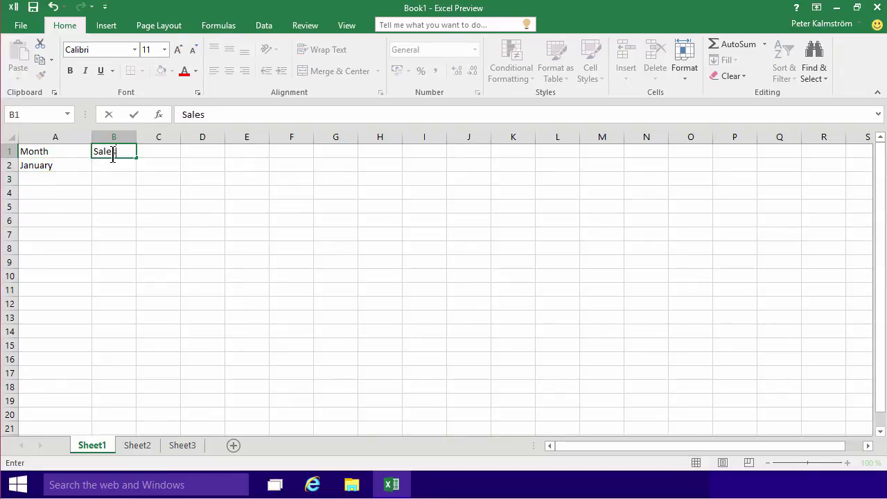
key(Return)
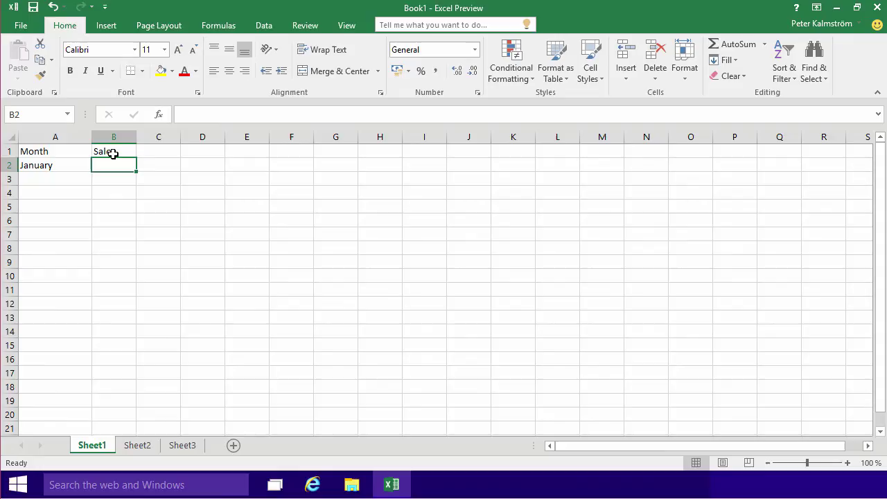
text(123)
key(Return)
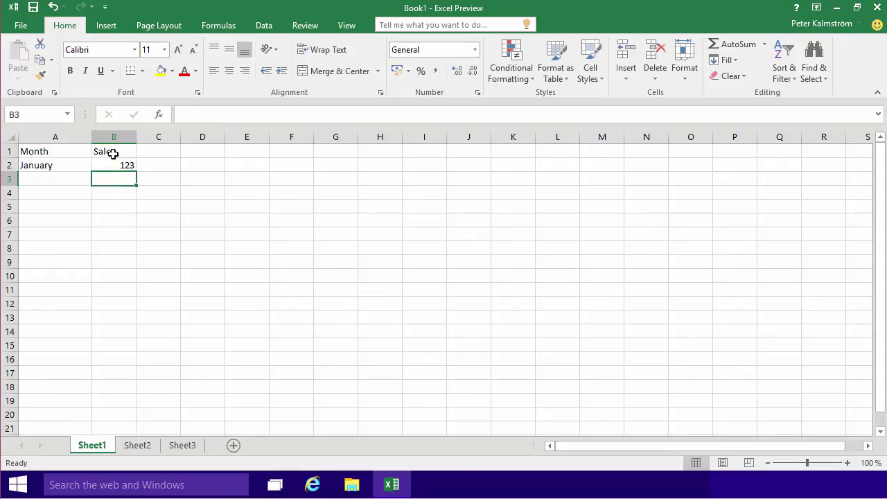
Widen column B by about half and replace the January sales value in B2 with 50000
drag(137, 136, 160, 137)
click(135, 165)
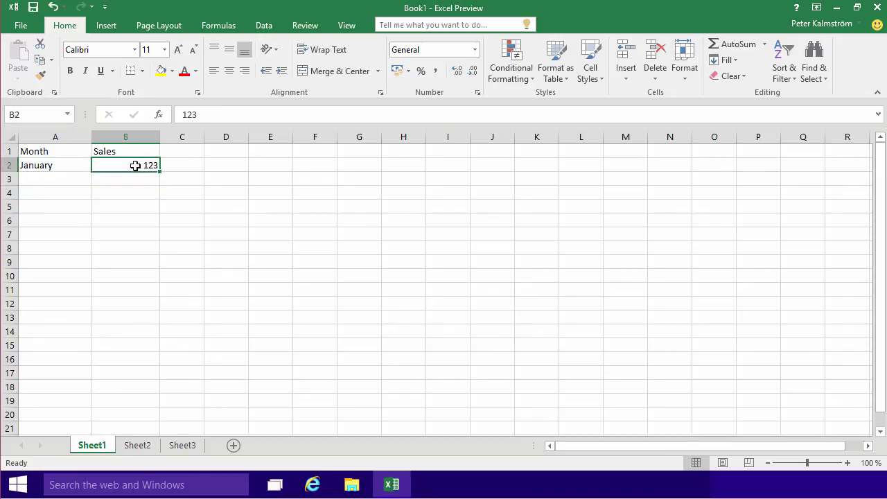
text(50000)
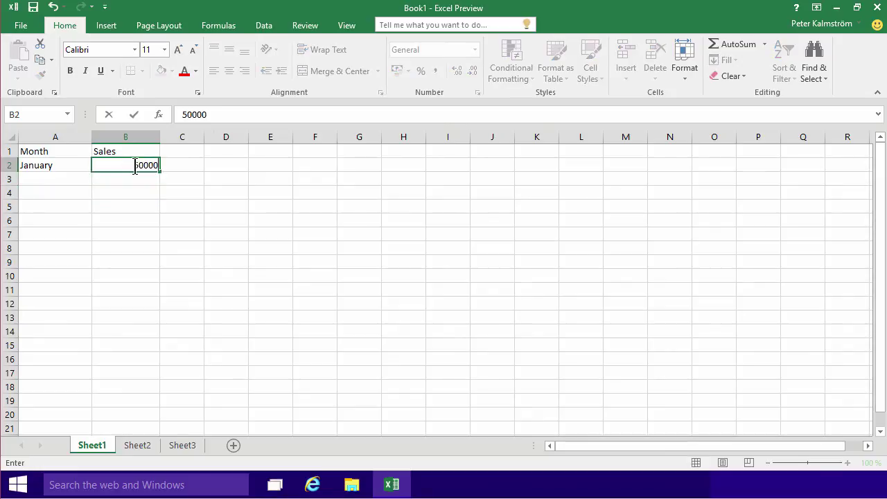
key(Return)
click(150, 166)
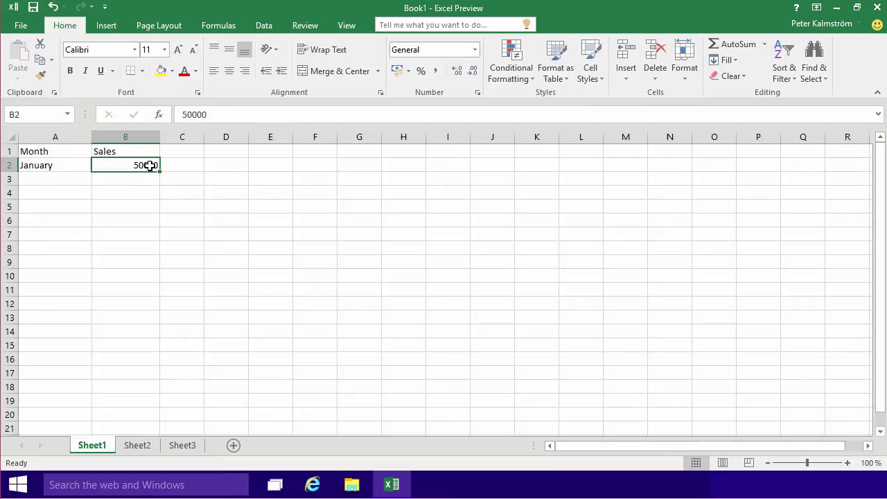
click(45, 165)
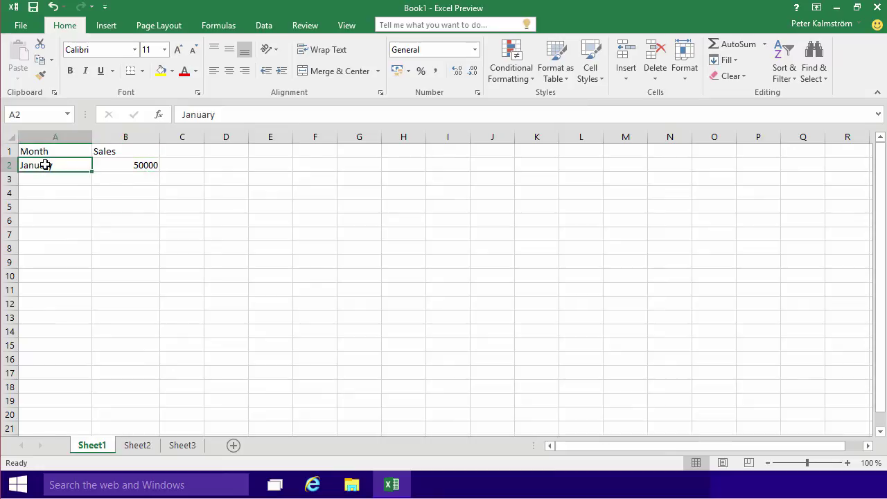
click(137, 165)
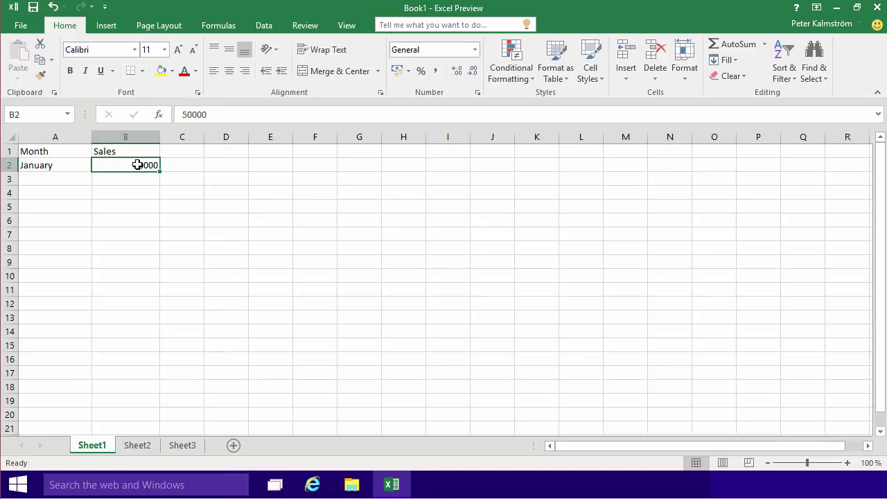
Add a second data row with February in A3 and 60000 in B3
click(76, 178)
text(Febr)
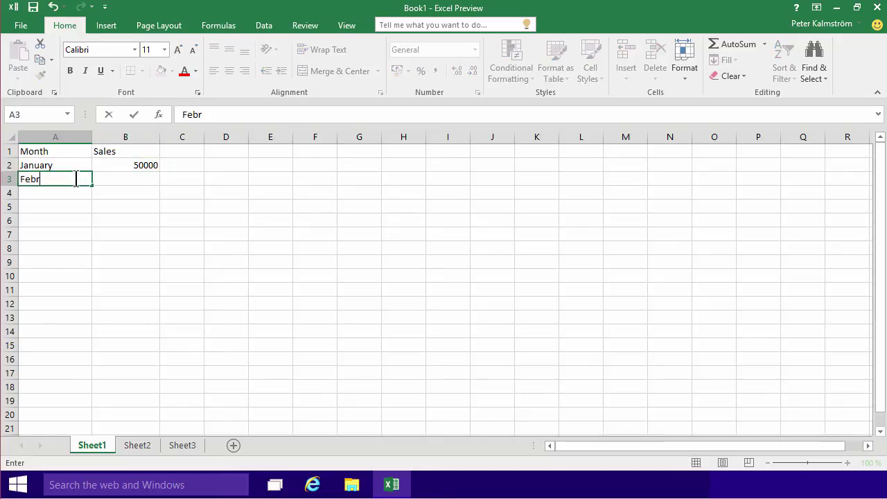
text(uary)
key(Tab)
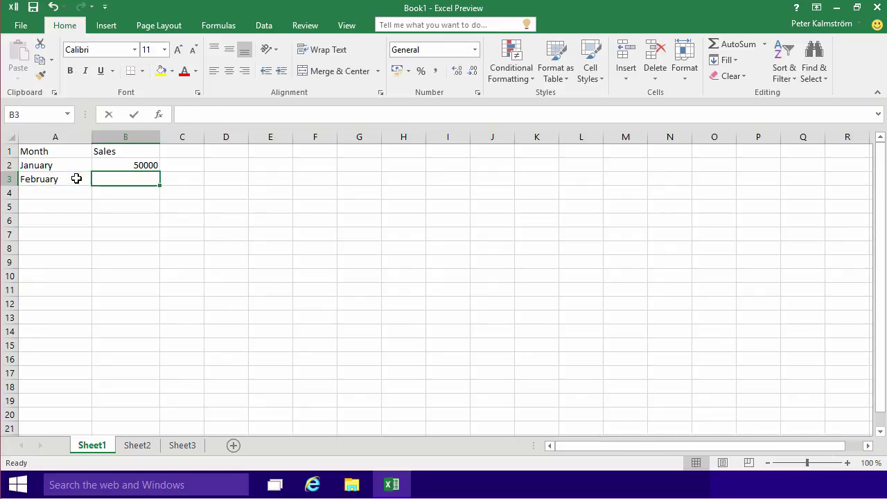
text(60000)
key(Return)
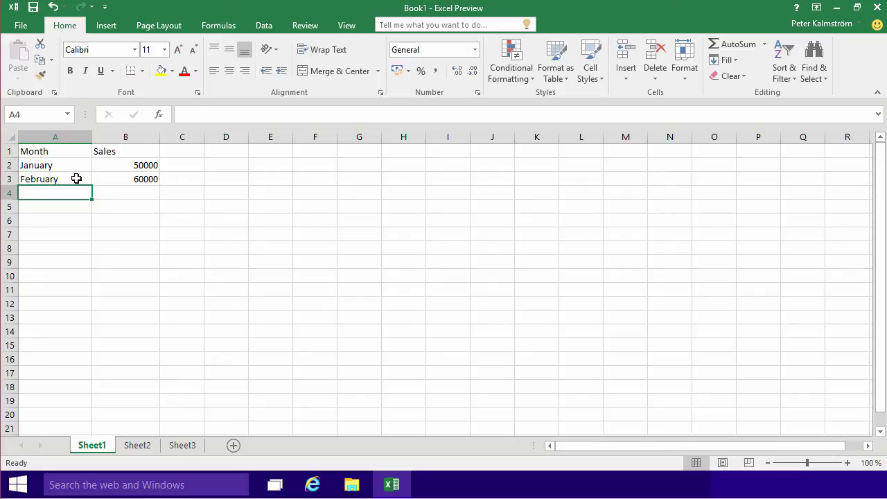
Try AutoSum in cell A4 on the month names in A2:A3, and clear the formula again
click(722, 47)
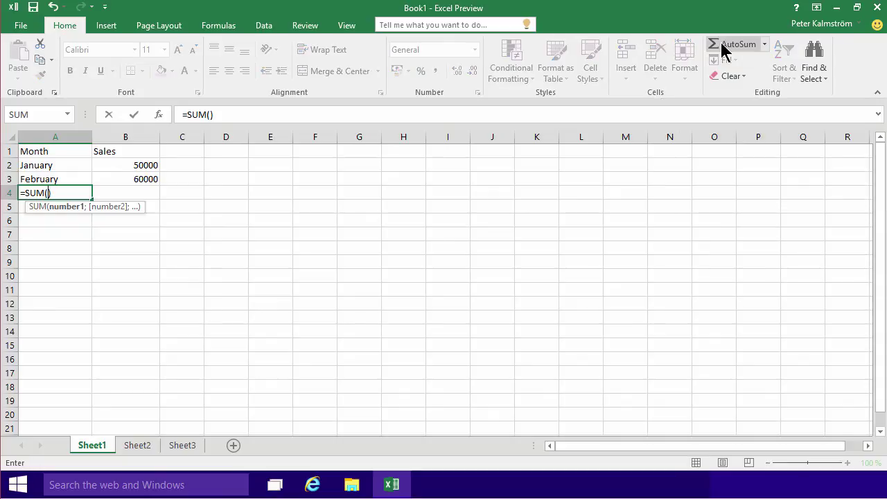
drag(71, 165, 61, 176)
key(Return)
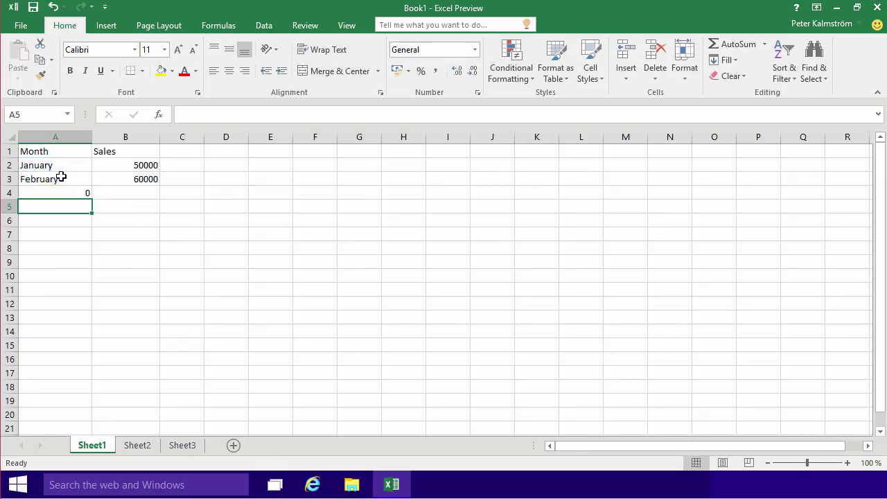
click(82, 192)
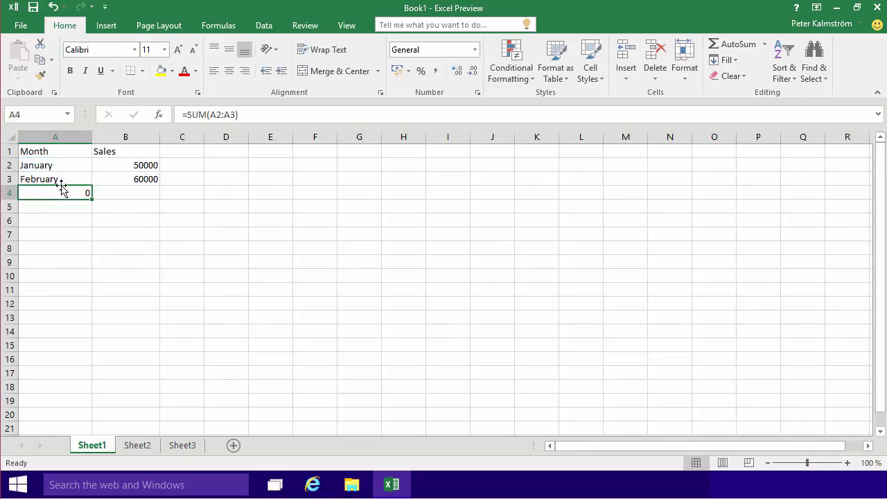
key(Delete)
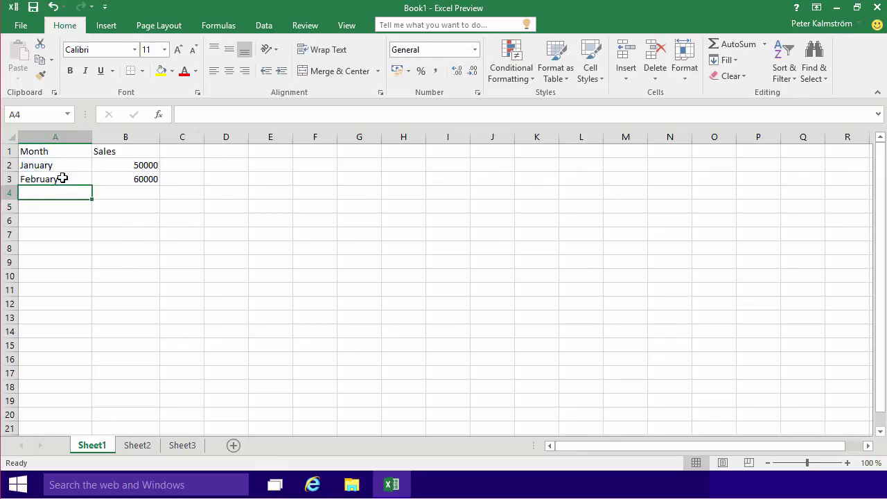
Total the sales values B2:B3 in cell B4 with AutoSum, and delete that formula again
click(141, 190)
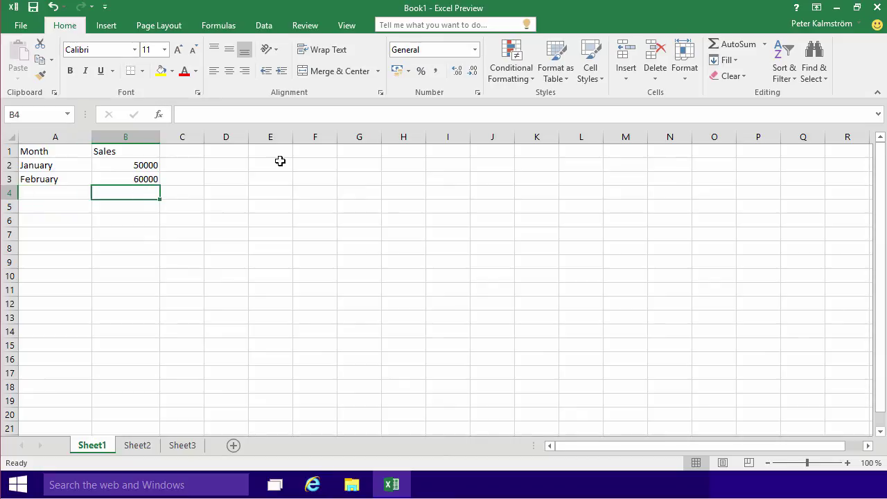
click(736, 52)
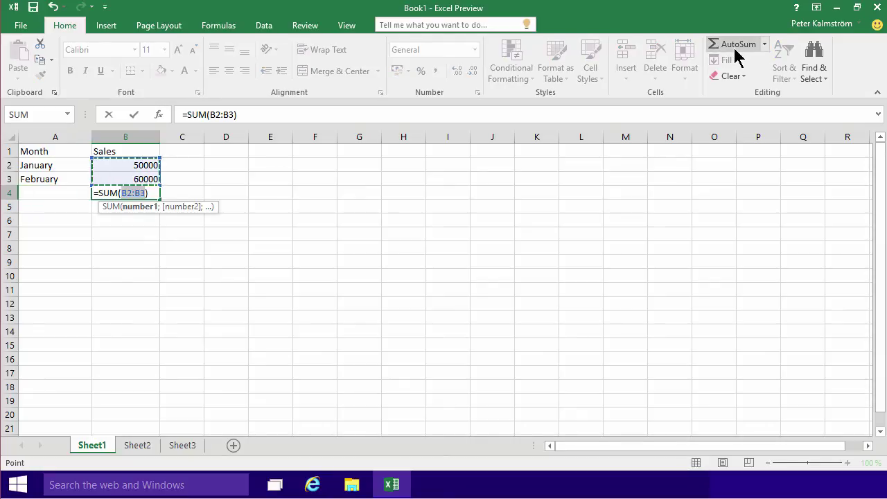
key(Return)
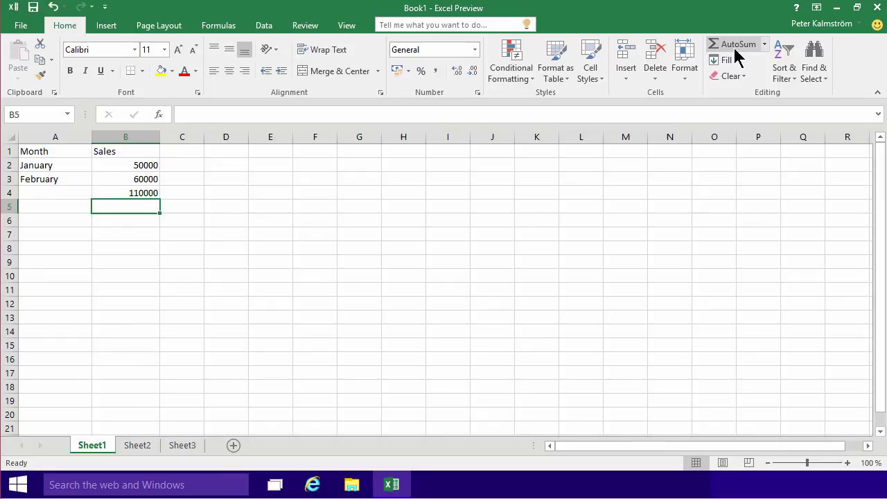
key(Up)
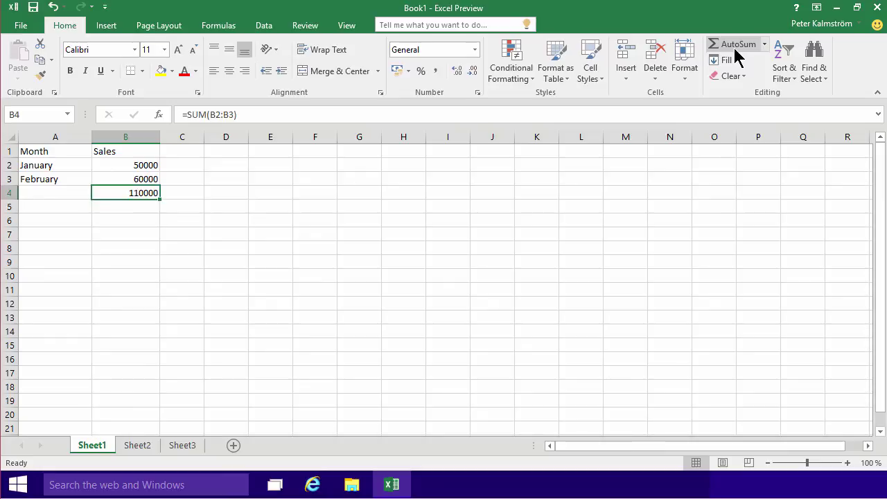
key(Delete)
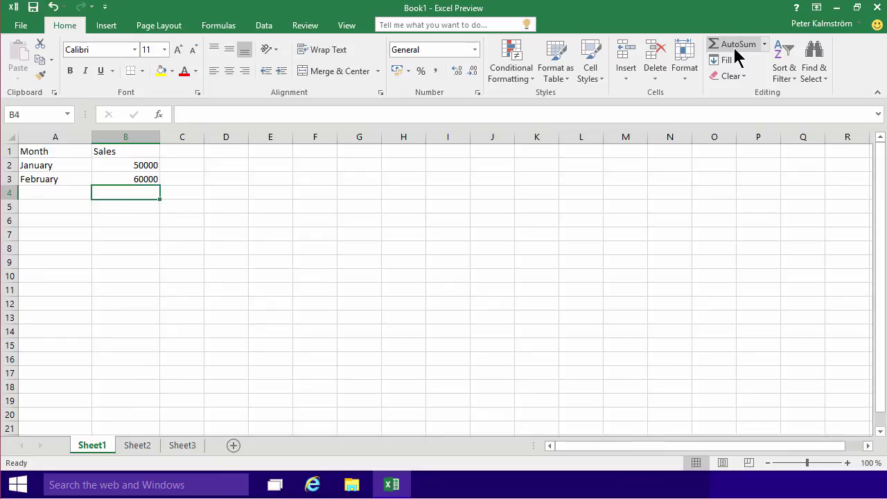
key(Up)
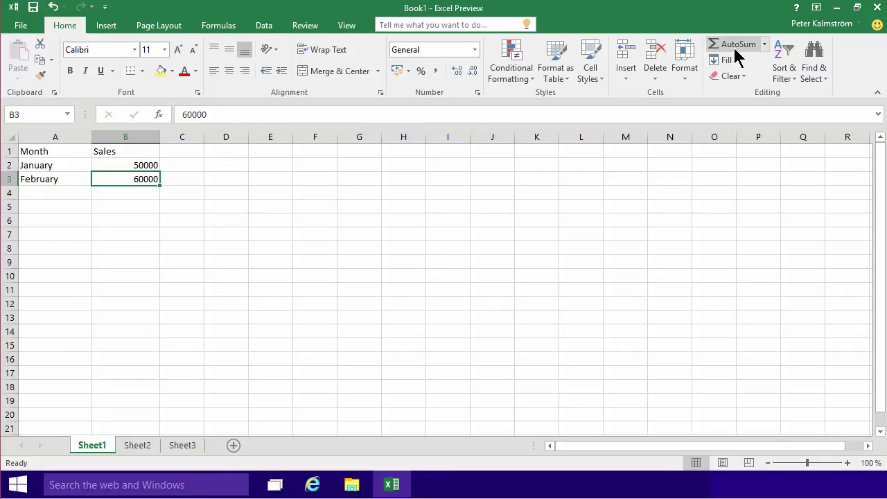
key(Up)
key(Down)
key(Up)
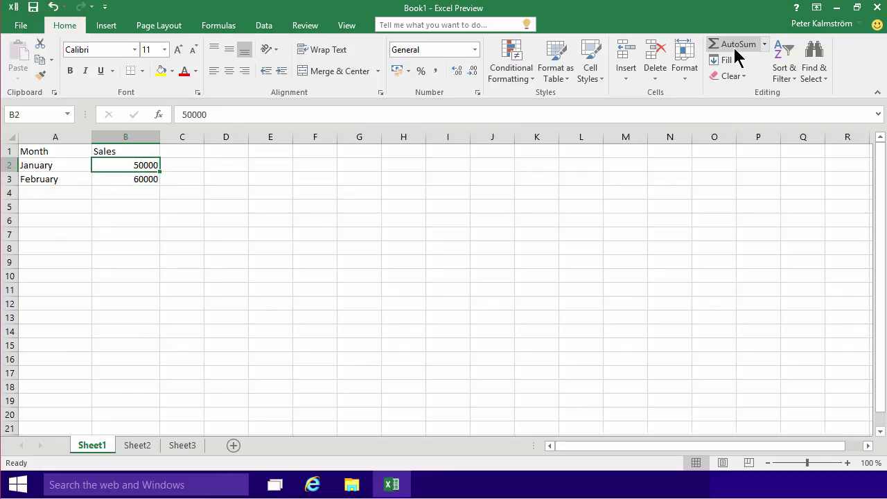
click(123, 182)
click(124, 163)
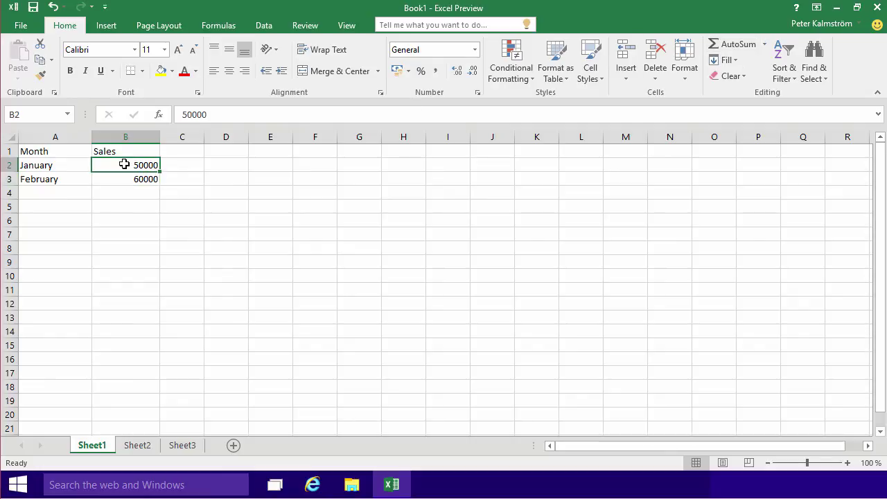
click(54, 151)
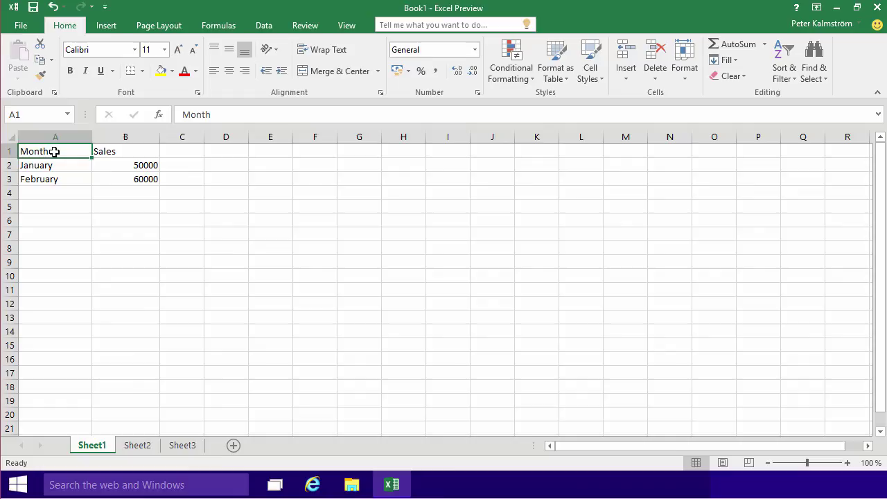
click(143, 168)
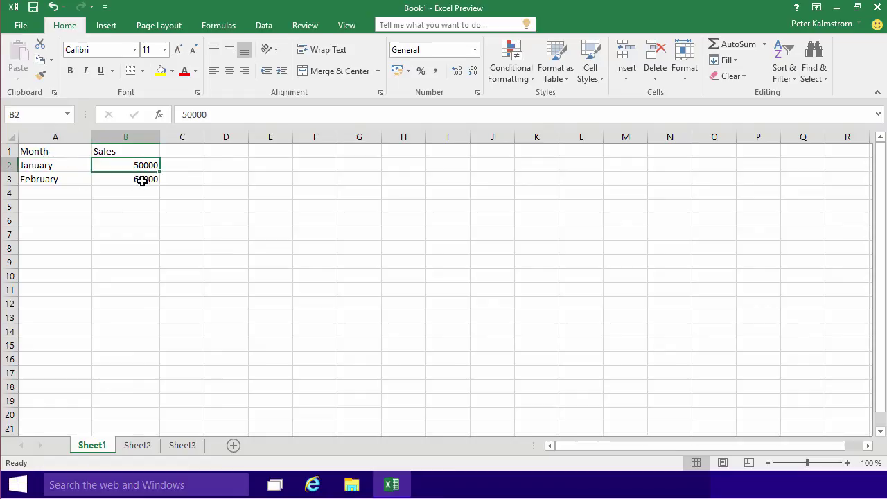
click(142, 181)
click(143, 195)
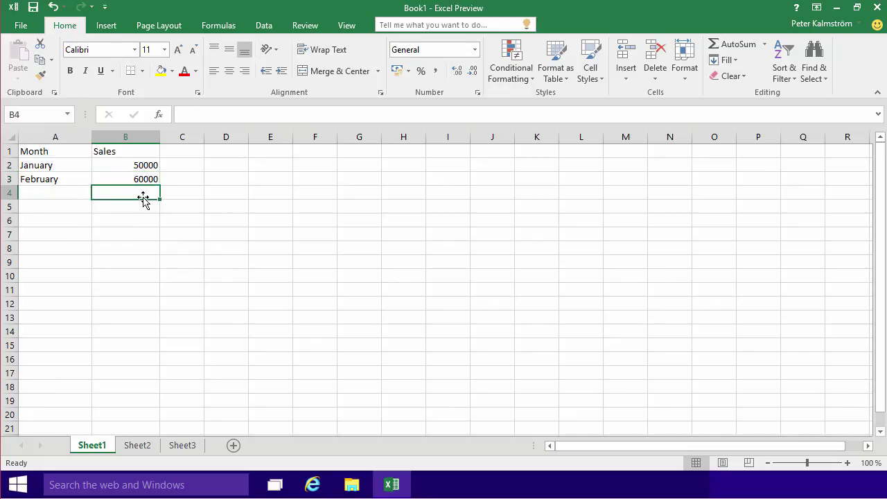
Enter 500 kg in D2 and 600 kg in D3, each with the unit in the same cell
click(239, 168)
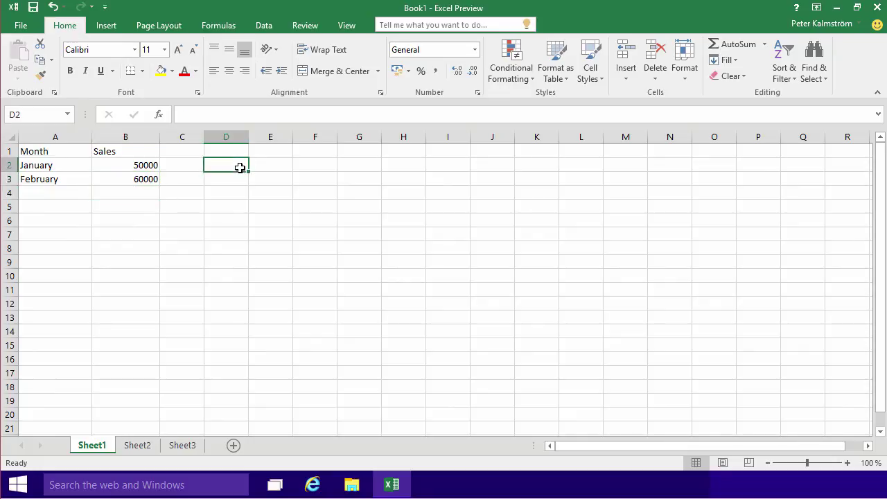
text(500 kg)
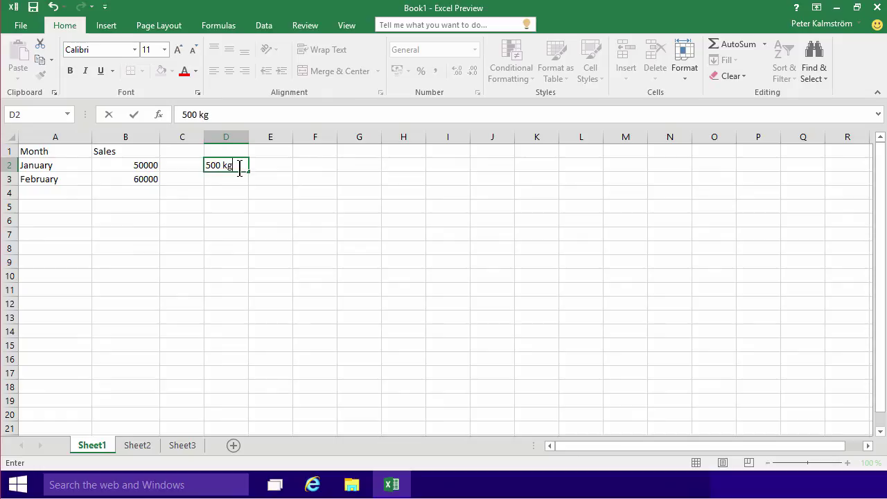
key(Return)
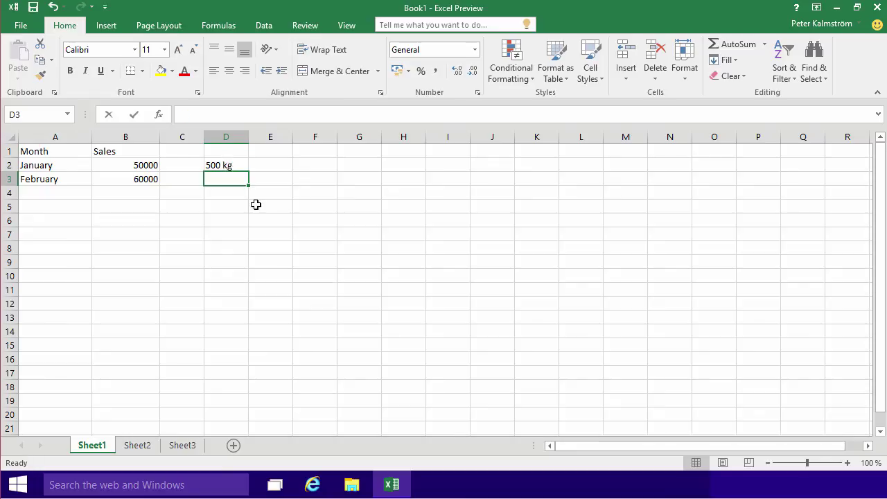
text(600 kg)
key(Return)
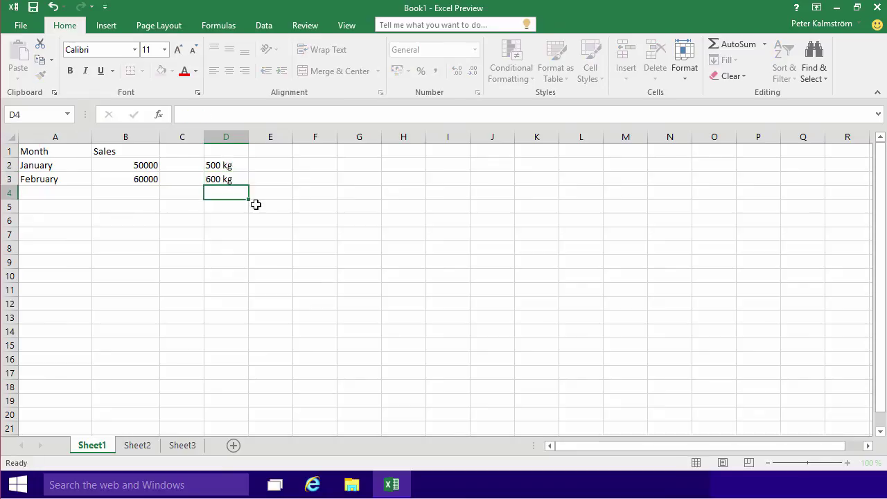
Sum the range D2:D3 in cell D4 with AutoSum and check the resulting formula
click(723, 47)
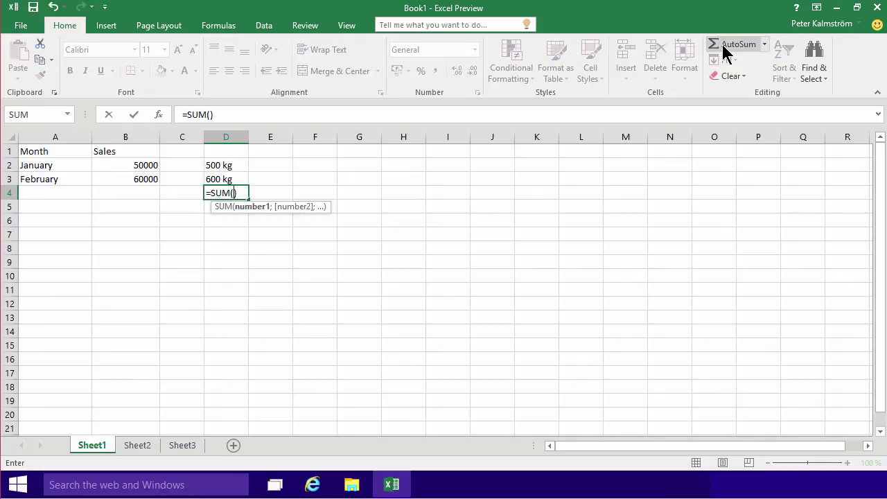
mouse_move(226, 170)
mouse_down()
mouse_move(231, 187)
mouse_move(229, 177)
mouse_up()
key(Return)
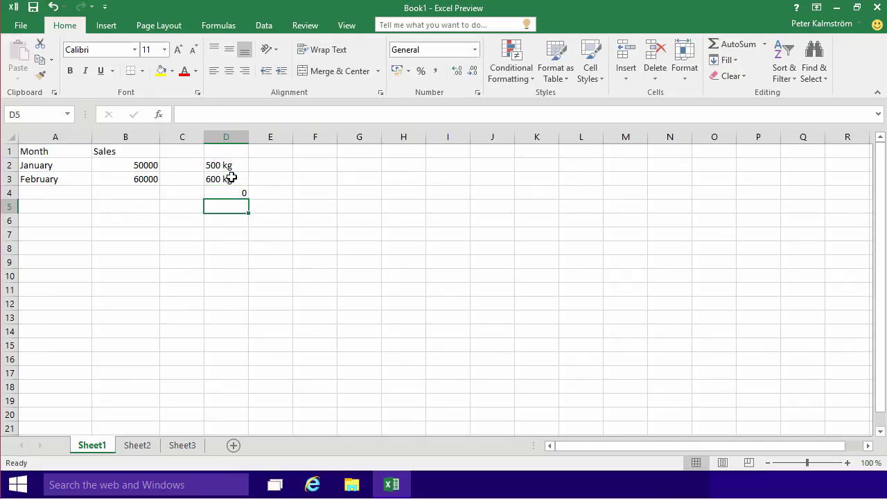
click(226, 193)
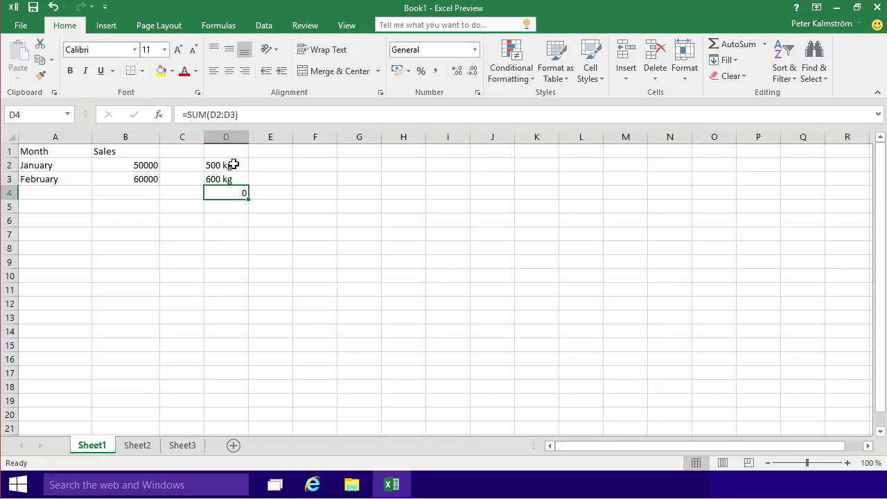
click(265, 166)
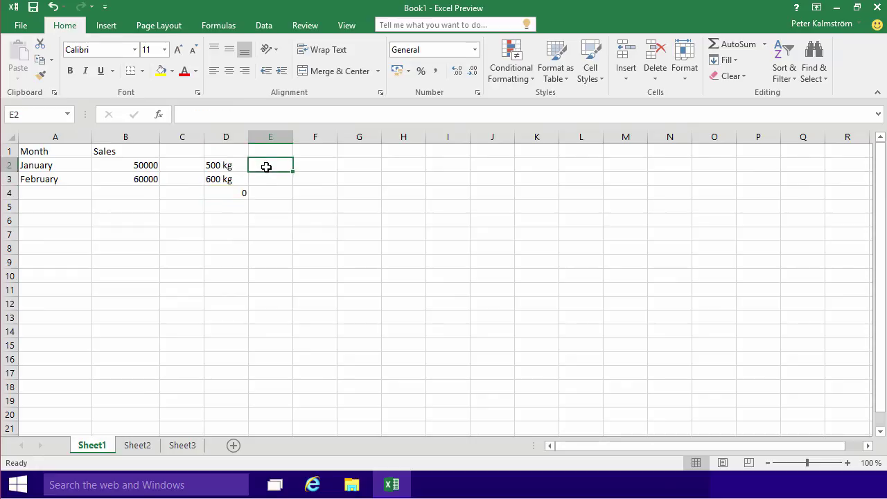
Replace the entries in D2 and D3 with the plain numbers 500 and 600, and put the unit kg separately in E2 and E3
click(218, 169)
text(500)
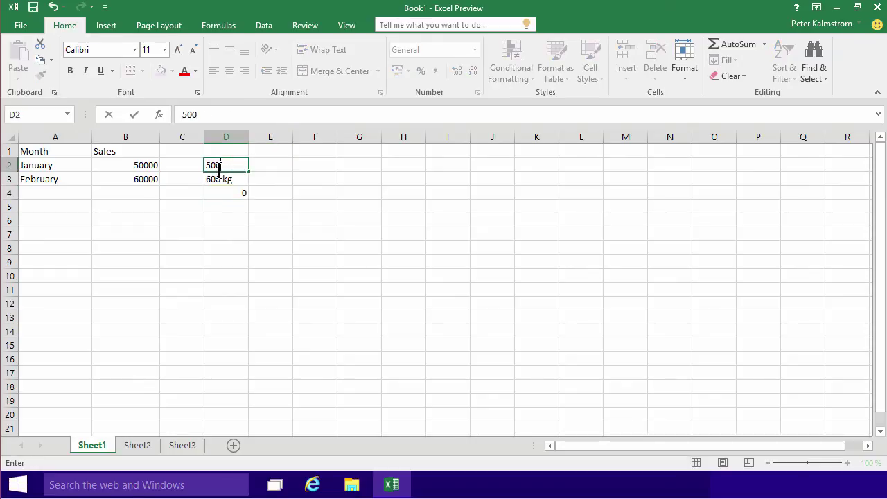
key(Tab)
text(kg)
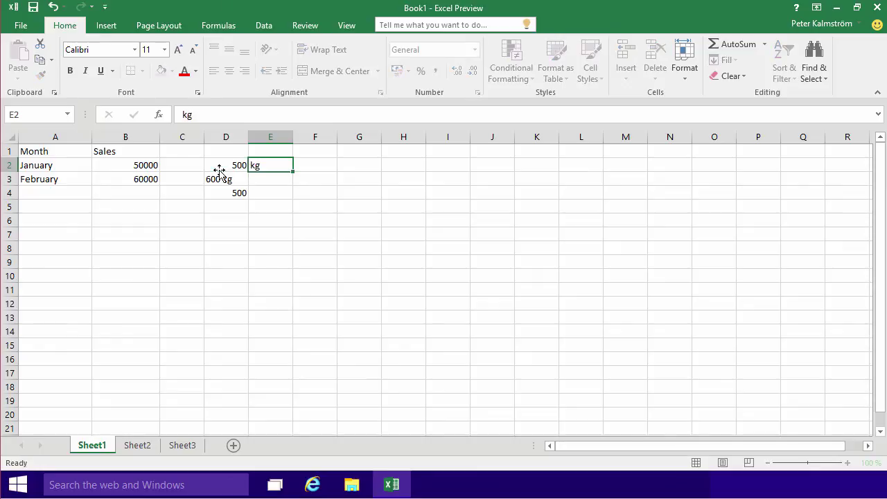
key(Return)
text(600)
key(Tab)
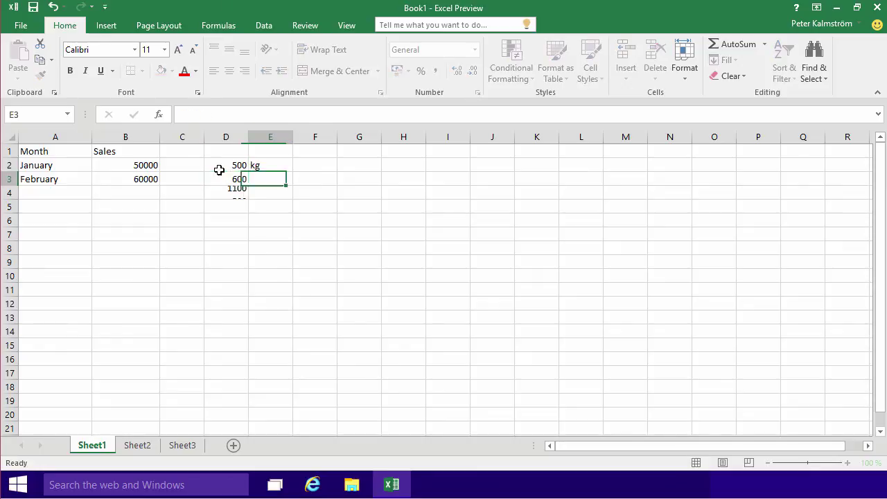
text(kg)
key(Return)
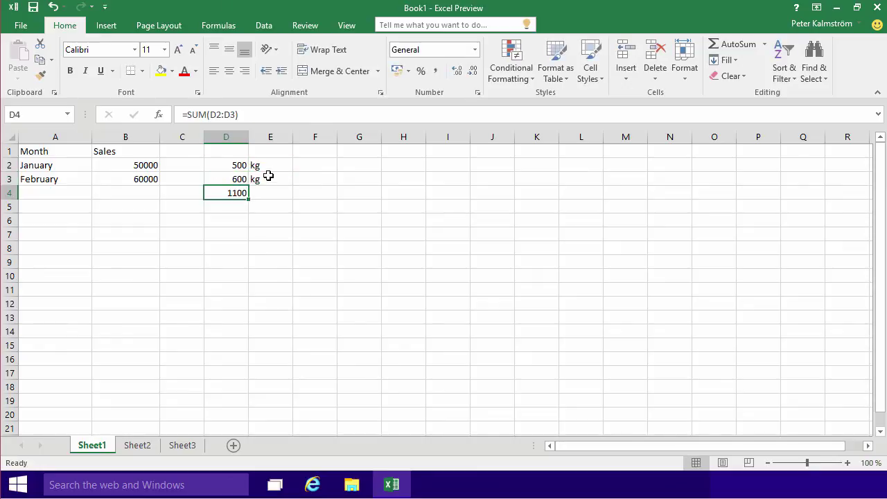
Delete the kg units from cells E2:E3
drag(257, 165, 265, 178)
click(263, 177)
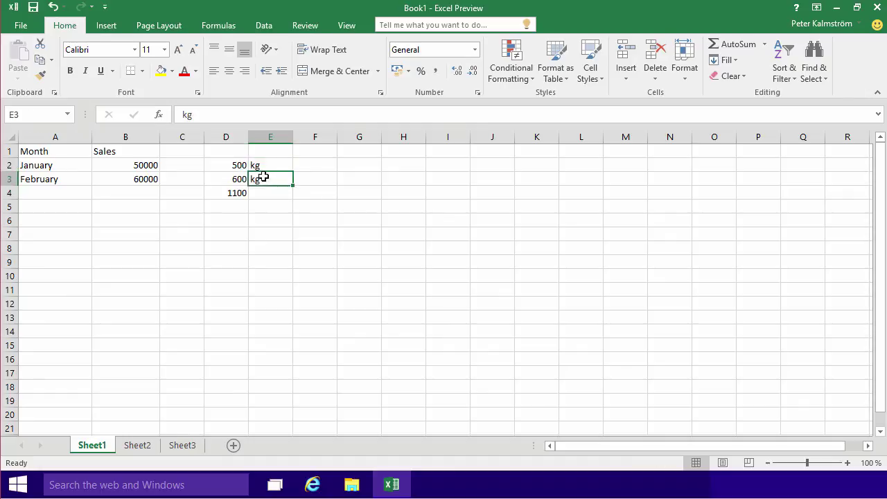
drag(264, 164, 264, 178)
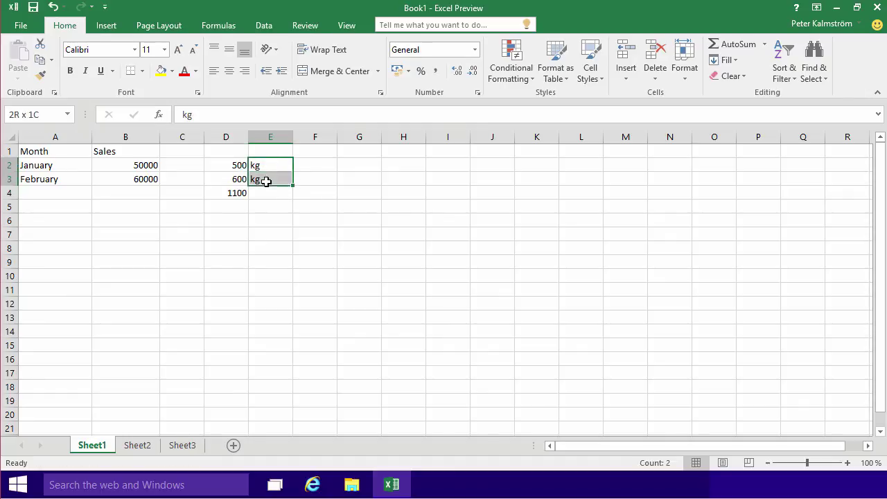
key(Delete)
click(301, 217)
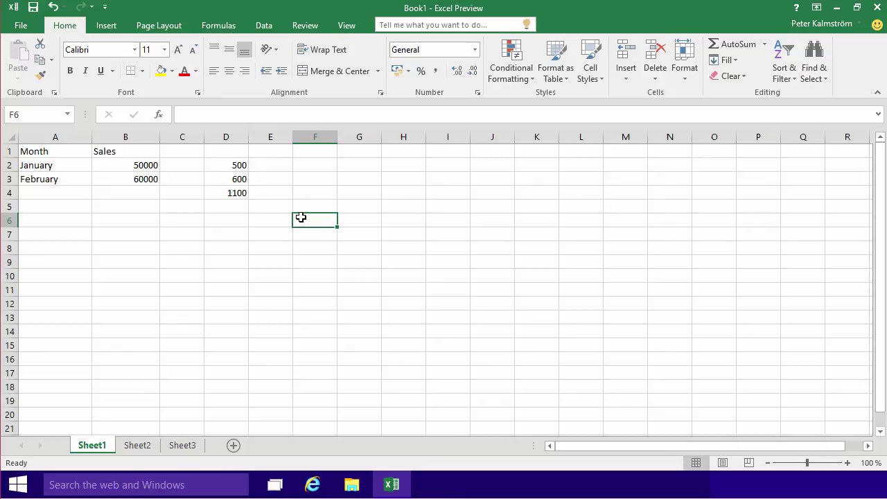
Examine the SUM formula in D4 and compare it with the text in A1 and the number in B2
click(234, 193)
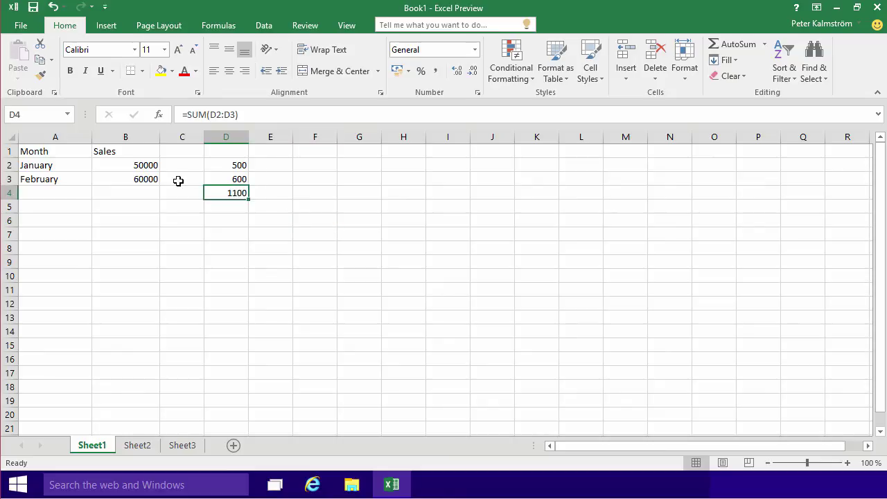
click(47, 153)
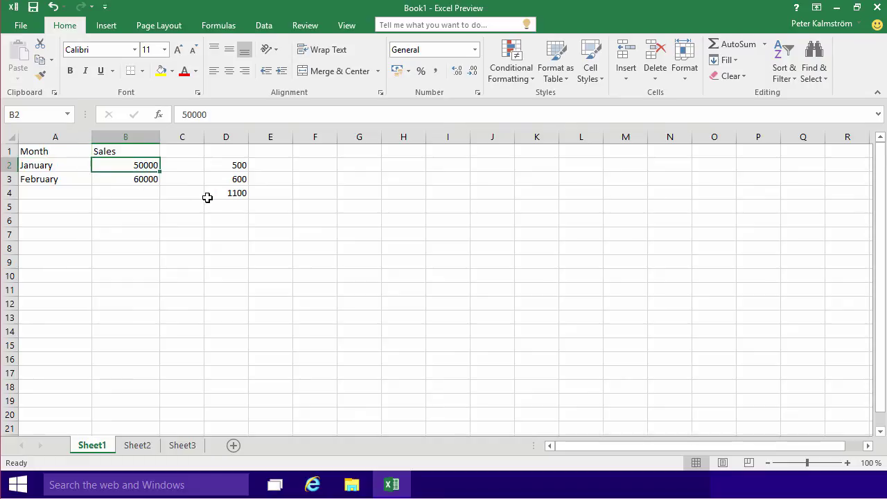
double_click(231, 194)
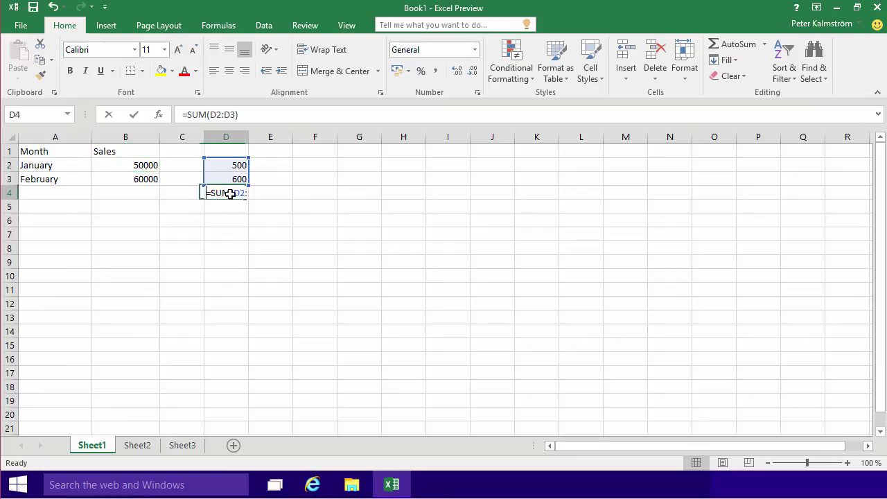
click(287, 182)
click(218, 190)
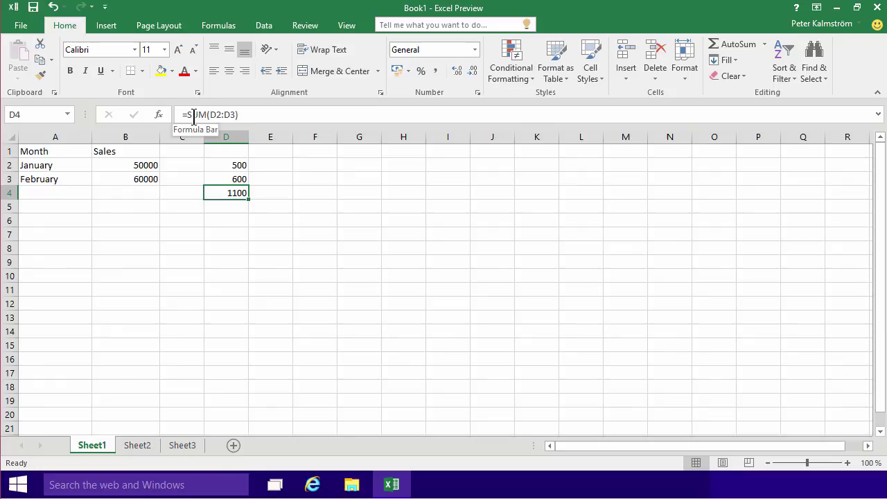
click(267, 170)
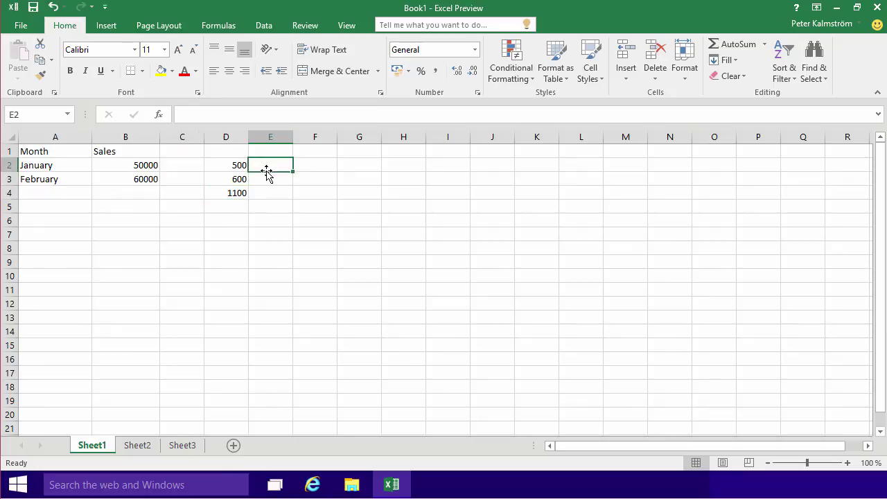
click(41, 151)
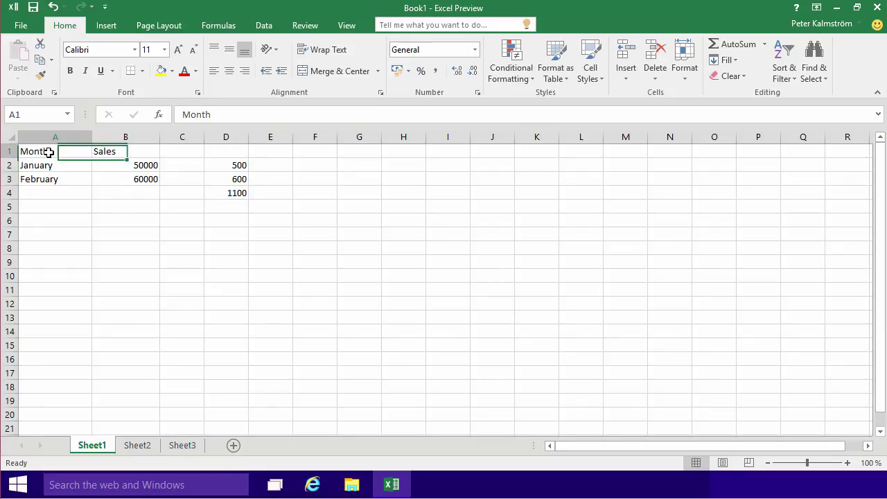
click(122, 169)
click(228, 193)
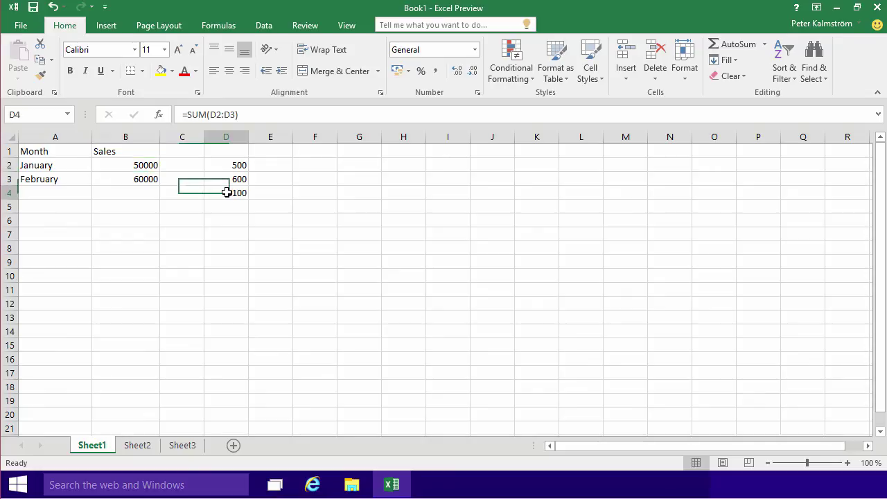